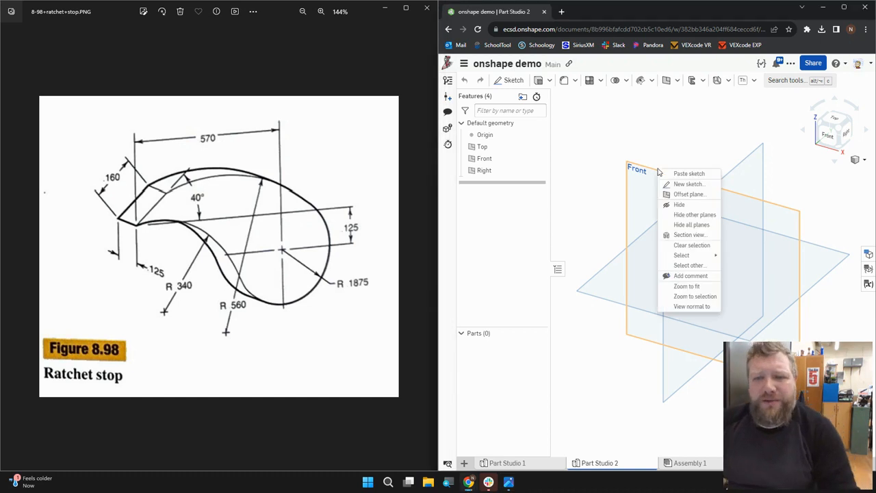
Step: Start a new sketch on the Front plane, viewed straight on, and widen the modelling window beside the reference drawing
{"action": "left_click", "coordinate": [684, 175]}
{"action": "left_click", "coordinate": [827, 134]}
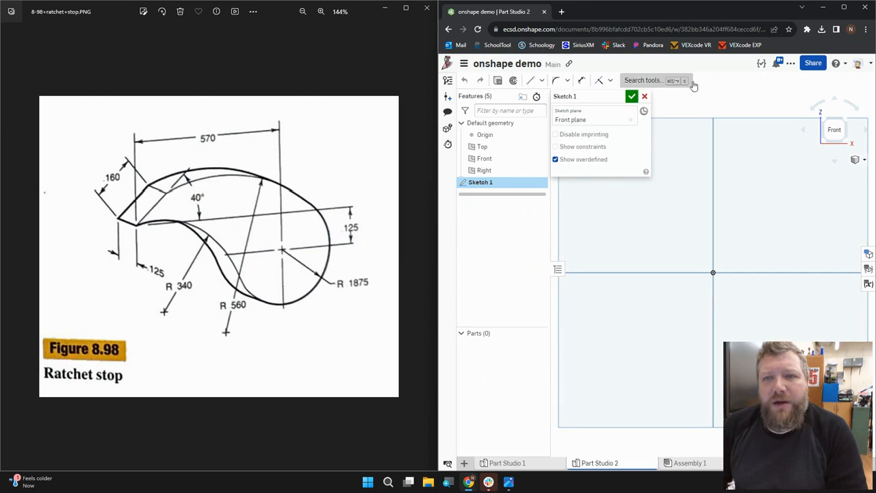
{"action": "left_click", "coordinate": [541, 81]}
{"action": "left_click_drag", "start_coordinate": [436, 213], "coordinate": [282, 211]}
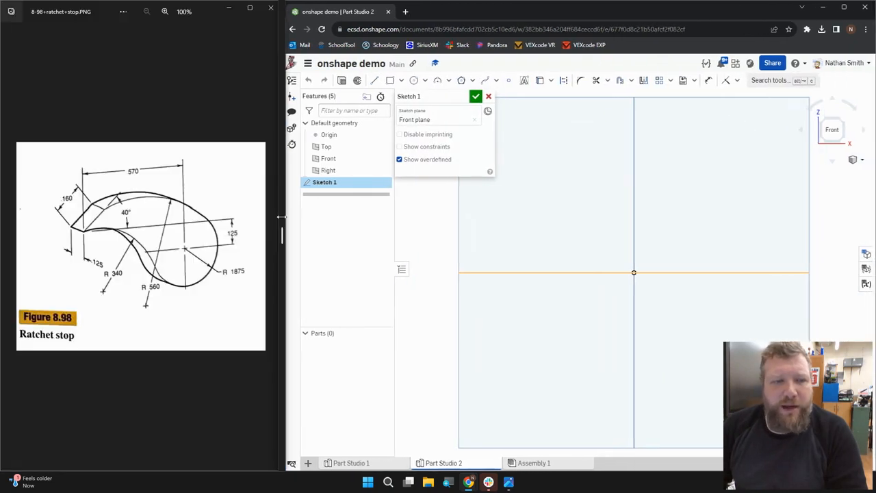
Step: Sketch a circle centred on the origin and set its diameter to 2*.1875 in
{"action": "left_click", "coordinate": [413, 80]}
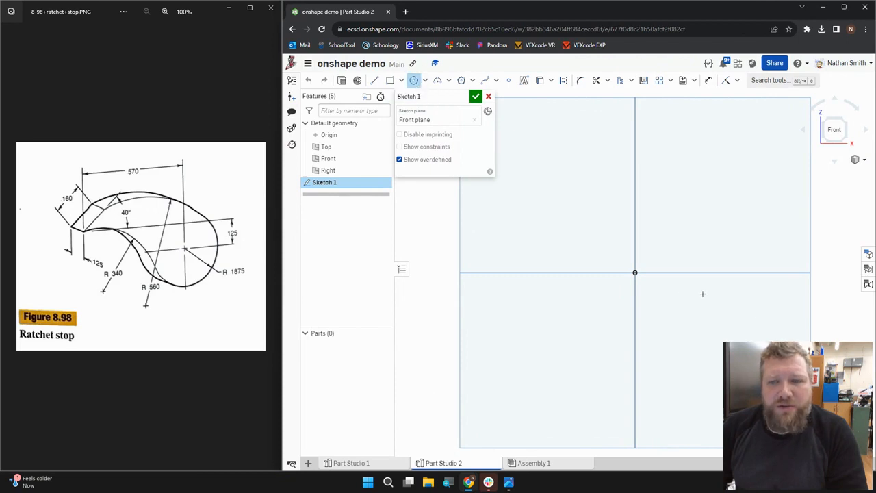
{"action": "left_click", "coordinate": [635, 273]}
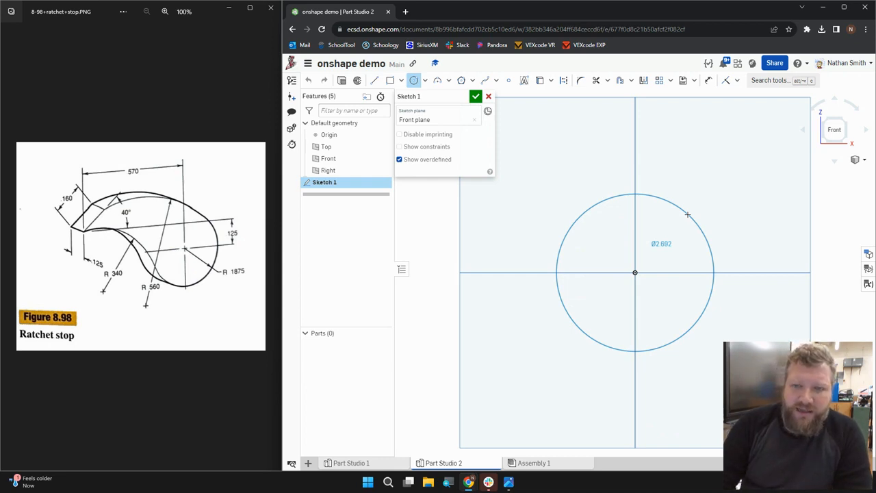
{"action": "left_click", "coordinate": [682, 220]}
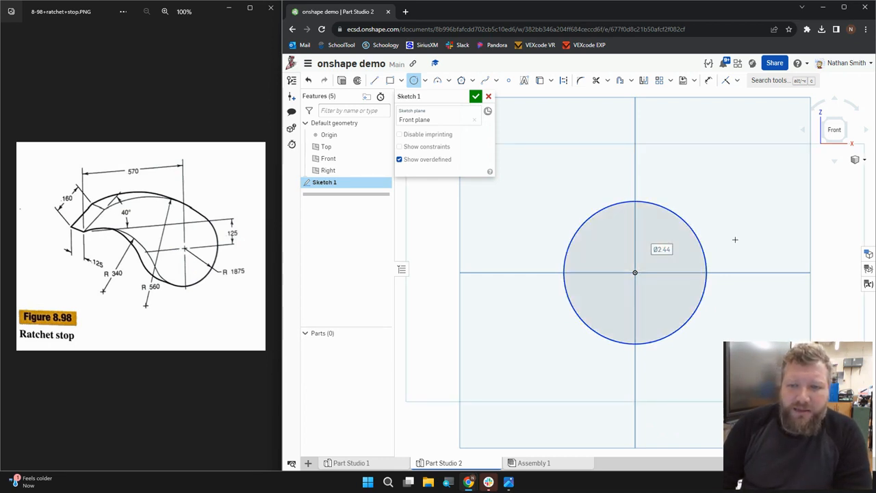
{"action": "type", "text": "2"}
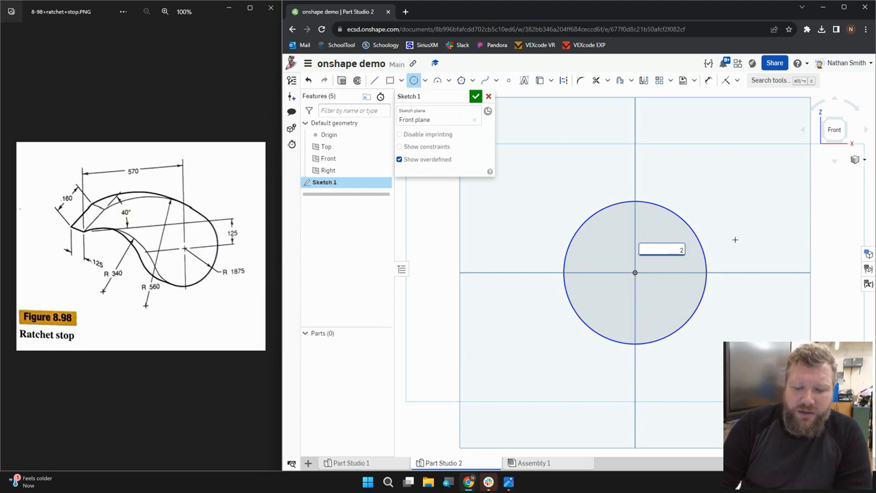
{"action": "type", "text": "*.1875"}
{"action": "key", "text": "Return"}
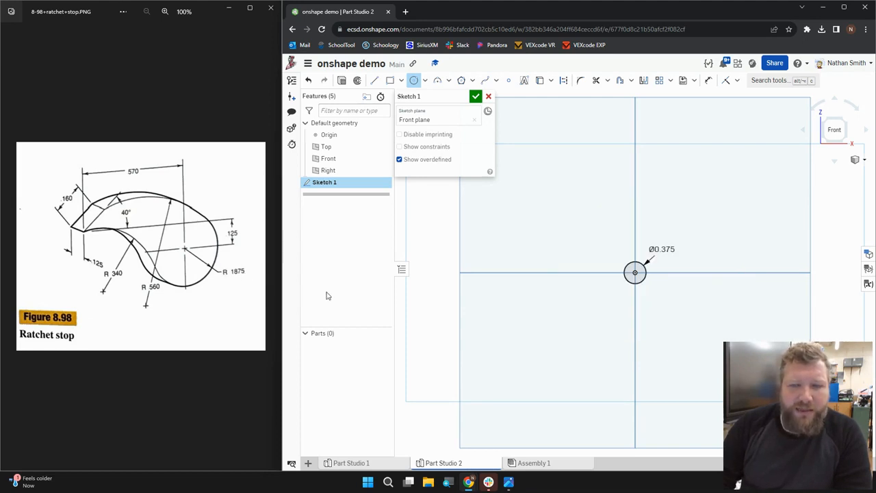
Step: Sketch two three-point arcs sweeping left from the circle, the upper about R0.328 and the lower about R0.401 in
{"action": "scroll", "coordinate": [646, 263], "scroll_direction": "up", "scroll_amount": 3}
{"action": "scroll", "coordinate": [646, 262], "scroll_direction": "up", "scroll_amount": 2}
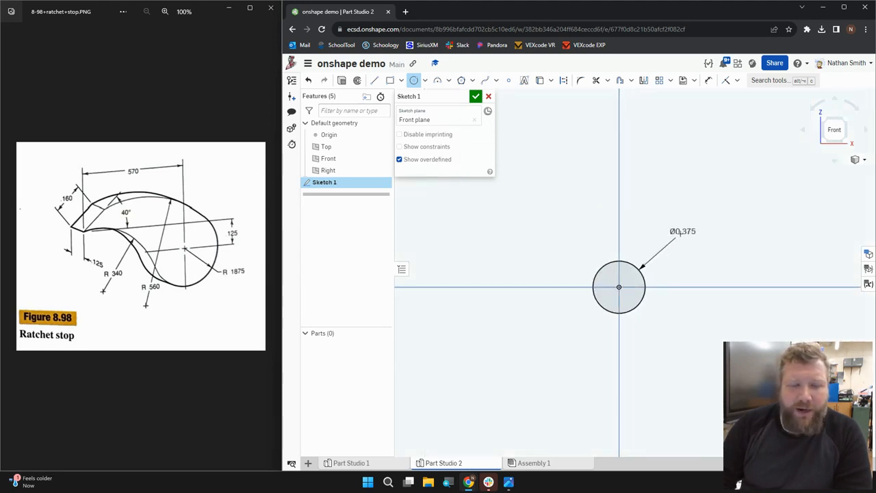
{"action": "scroll", "coordinate": [636, 277], "scroll_direction": "up", "scroll_amount": 3}
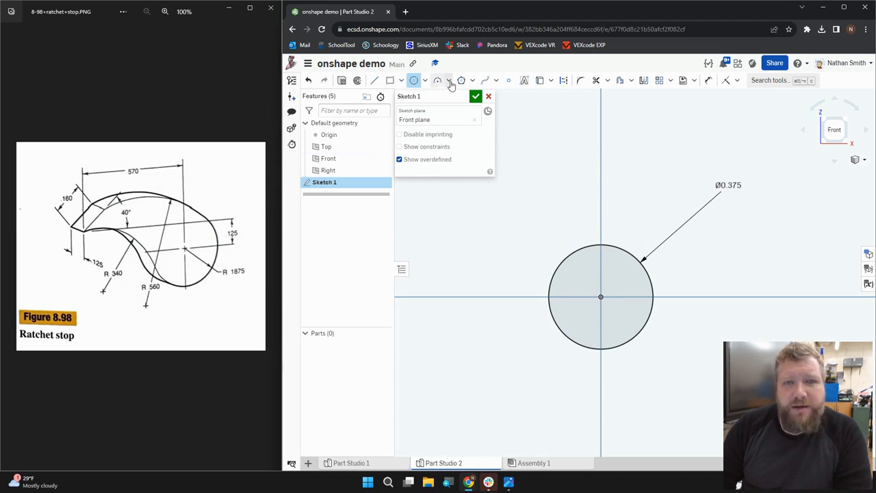
{"action": "left_click", "coordinate": [438, 82]}
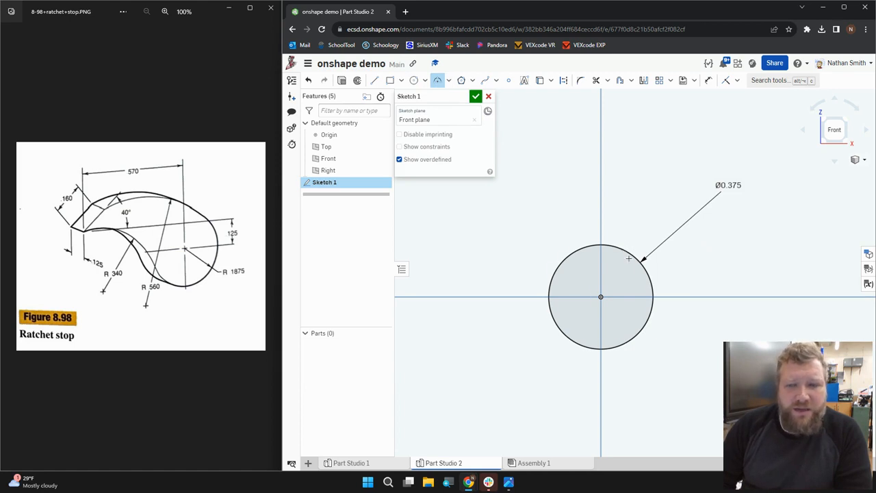
{"action": "left_click_drag", "start_coordinate": [625, 244], "coordinate": [471, 196]}
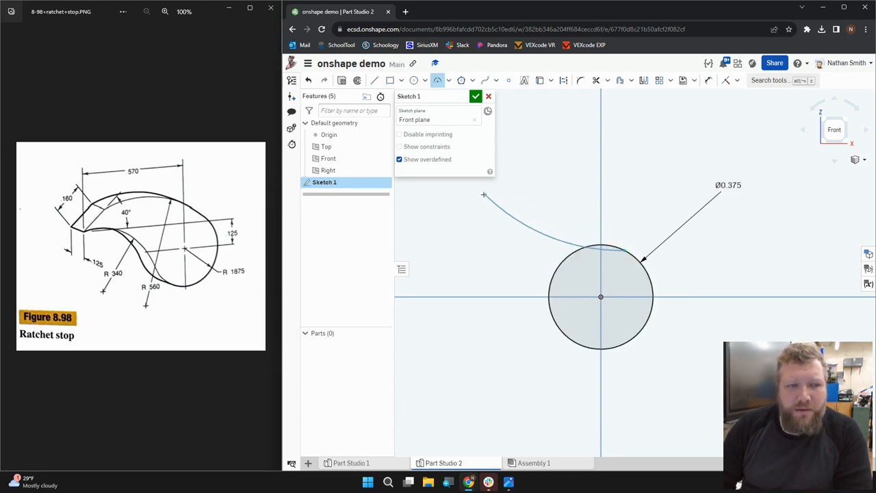
{"action": "left_click", "coordinate": [546, 171]}
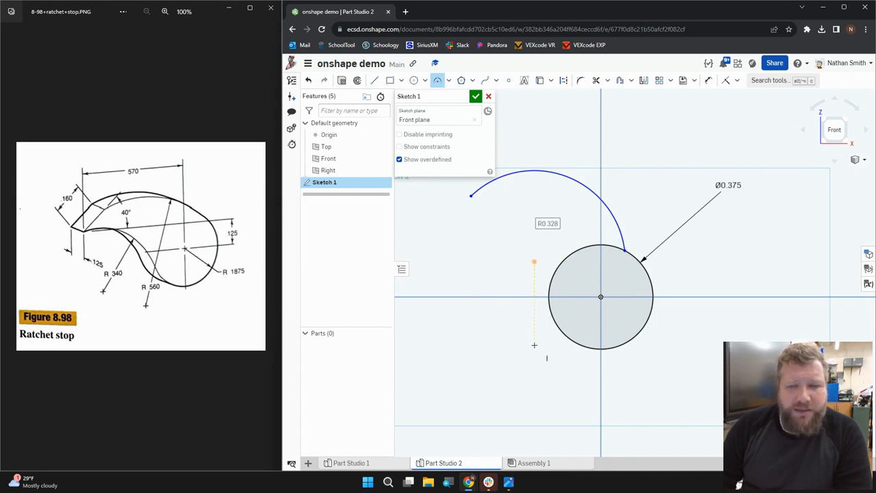
{"action": "left_click", "coordinate": [559, 331]}
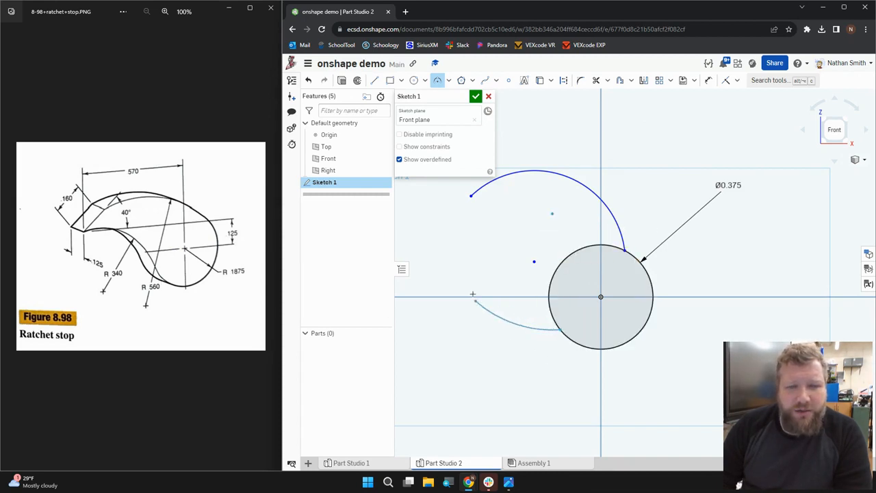
{"action": "left_click", "coordinate": [439, 248]}
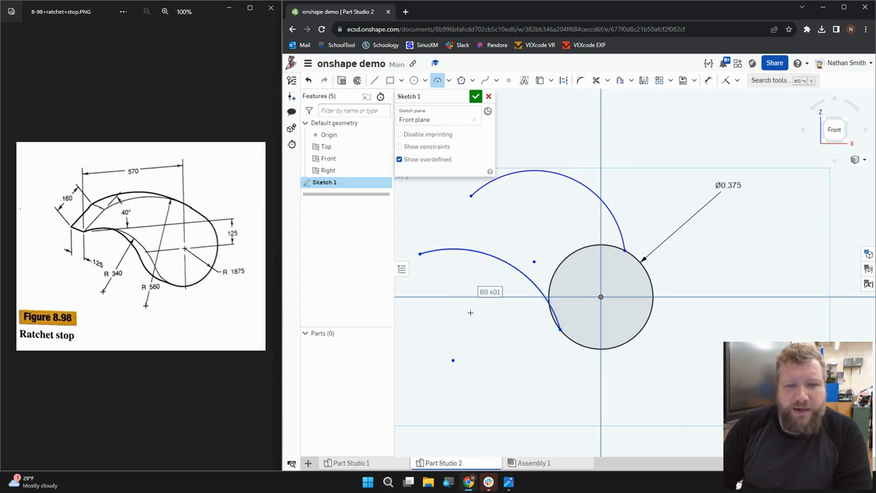
Step: Close the profile with a line about 0.278 in long joining the left endpoints of the two arcs
{"action": "left_click", "coordinate": [375, 80]}
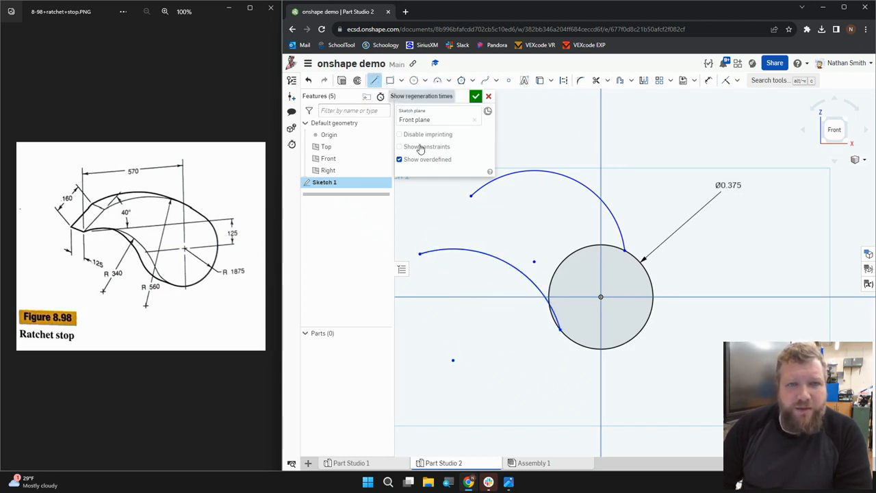
{"action": "left_click", "coordinate": [471, 196]}
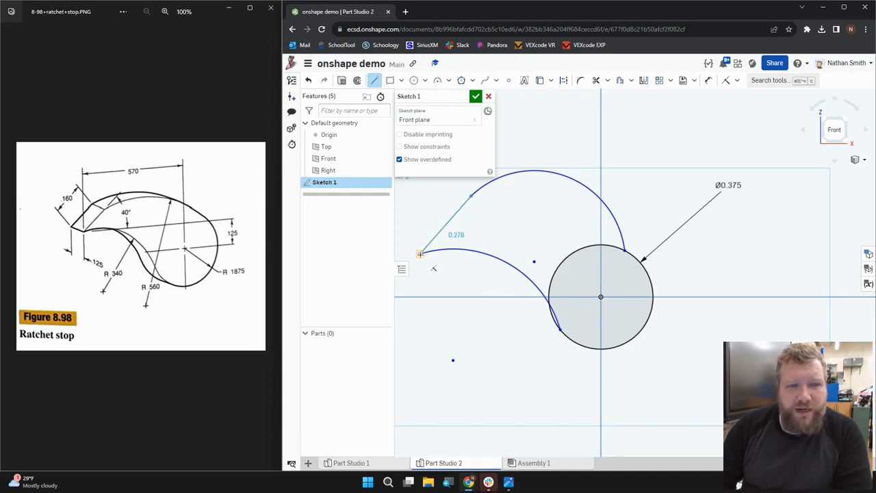
{"action": "left_click", "coordinate": [419, 253]}
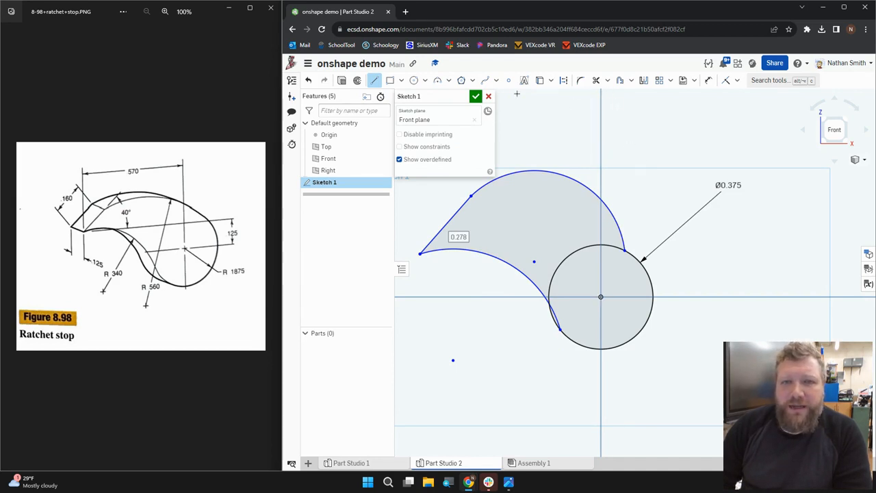
Step: Dimension the upper arc's radius to 0.56 in
{"action": "key", "text": "d"}
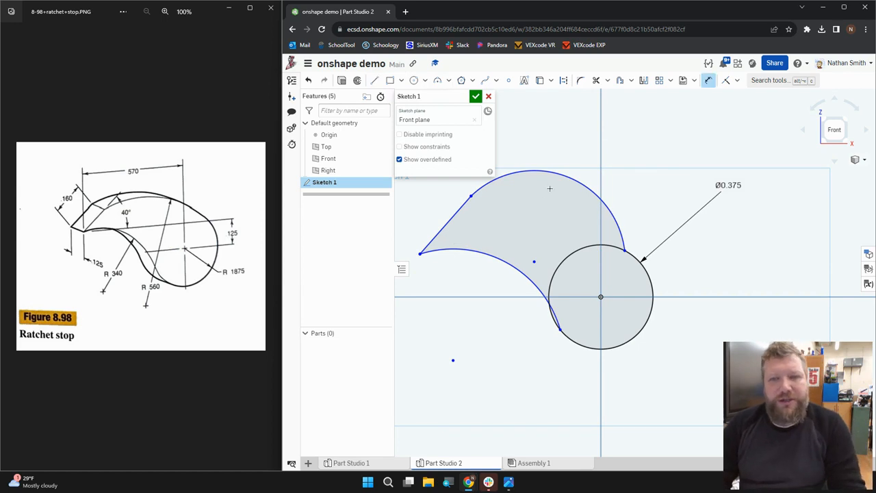
{"action": "left_click", "coordinate": [547, 174]}
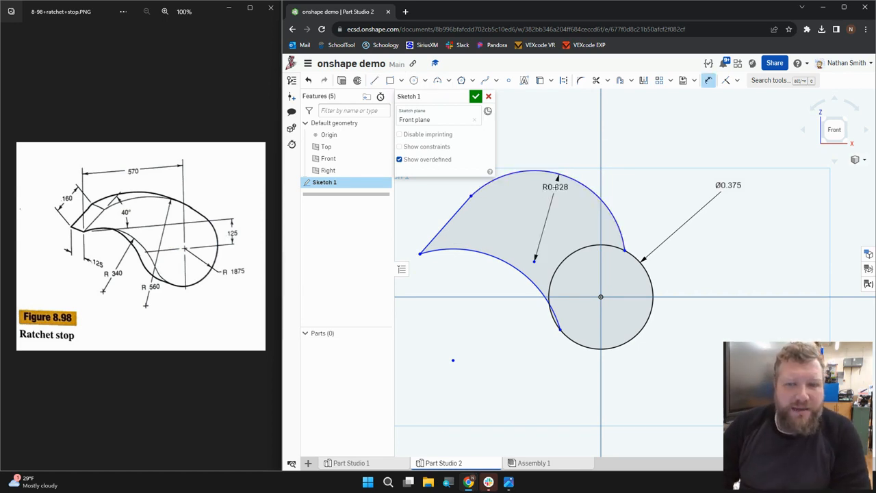
{"action": "left_click", "coordinate": [555, 186]}
{"action": "type", "text": "0.56"}
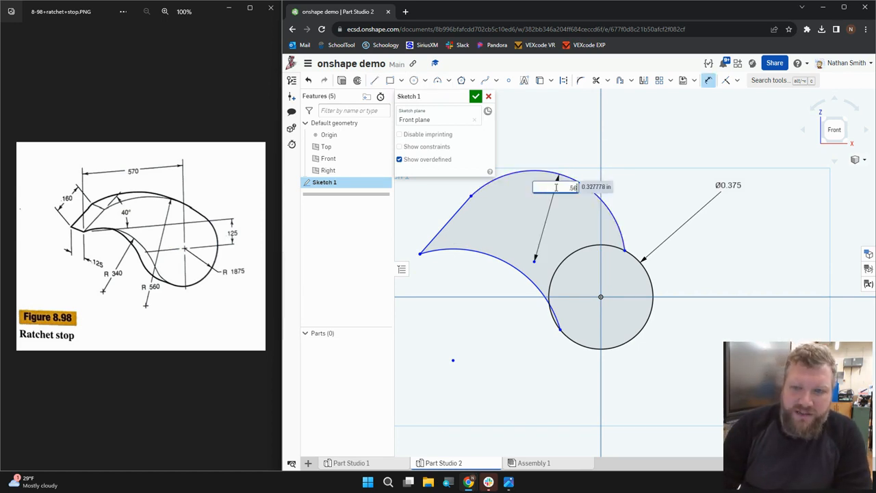
{"action": "key", "text": "Return"}
Step: Dimension the lower arc's radius to 0.34 in
{"action": "middle_click_drag", "start_coordinate": [511, 224], "coordinate": [567, 263]}
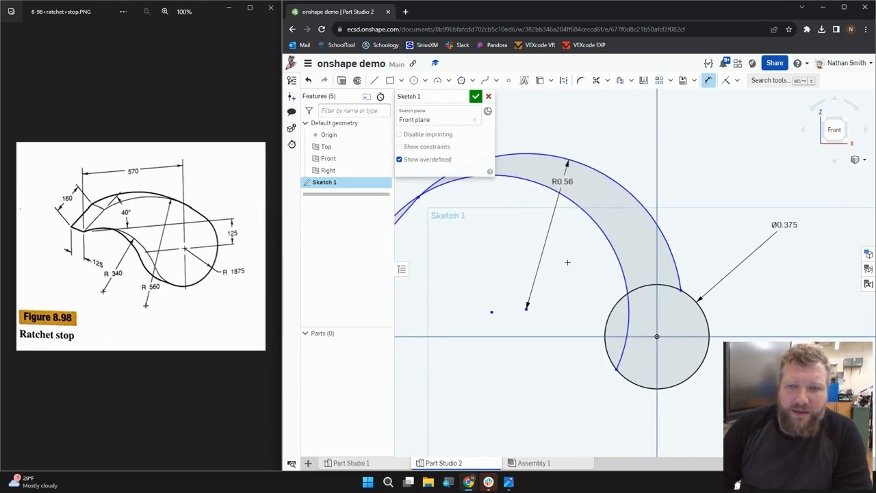
{"action": "left_click", "coordinate": [600, 234]}
{"action": "left_click", "coordinate": [579, 262]}
{"action": "type", "text": "0.34"}
{"action": "key", "text": "Return"}
Step: Reposition the arcs and their left endpoints so the R0.56 arc lies clearly above the R0.34 arc
{"action": "scroll", "coordinate": [558, 320], "scroll_direction": "up", "scroll_amount": 1}
{"action": "scroll", "coordinate": [558, 320], "scroll_direction": "down", "scroll_amount": 3}
{"action": "right_click", "coordinate": [565, 295]}
{"action": "left_click", "coordinate": [595, 350]}
{"action": "left_click_drag", "start_coordinate": [478, 299], "coordinate": [438, 300]}
{"action": "mouse_move", "coordinate": [459, 233]}
{"action": "left_mouse_down"}
{"action": "mouse_move", "coordinate": [494, 225]}
{"action": "mouse_move", "coordinate": [507, 235]}
{"action": "left_mouse_up"}
{"action": "left_click_drag", "start_coordinate": [578, 273], "coordinate": [525, 296]}
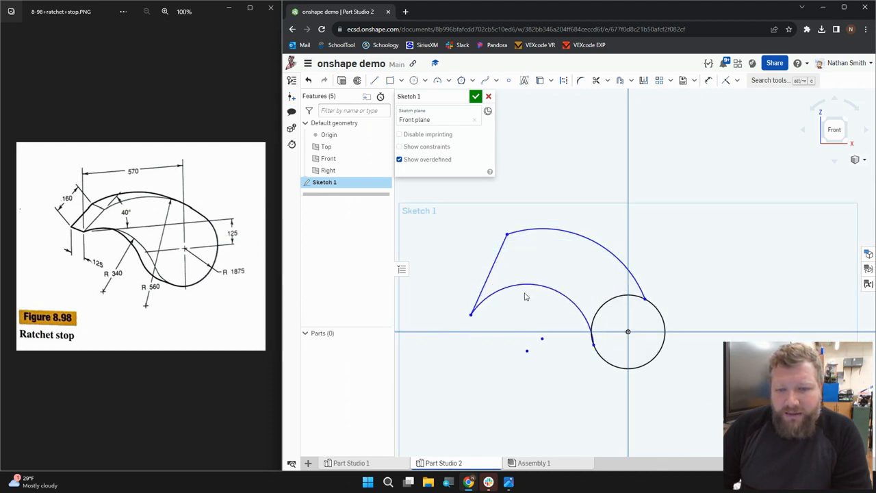
{"action": "mouse_move", "coordinate": [569, 318]}
{"action": "left_mouse_down"}
{"action": "mouse_move", "coordinate": [581, 288]}
{"action": "mouse_move", "coordinate": [571, 291]}
{"action": "left_mouse_up"}
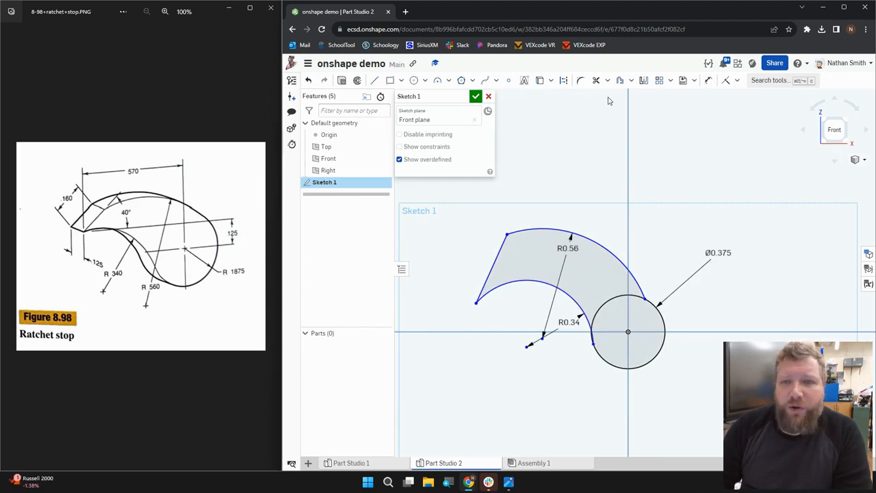
{"action": "left_click", "coordinate": [737, 80]}
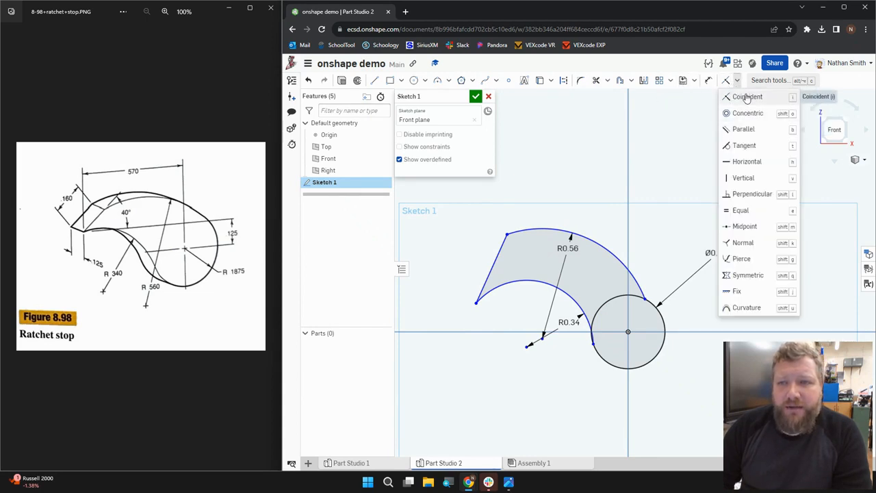
{"action": "left_click", "coordinate": [843, 7]}
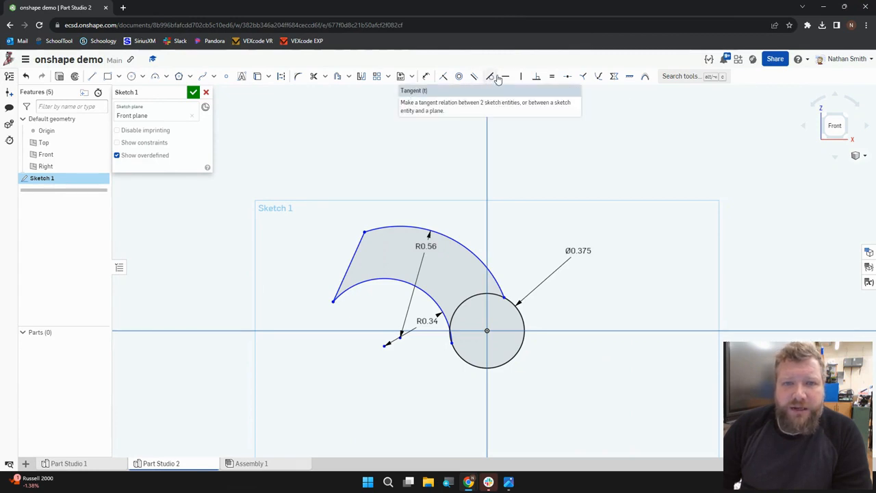
{"action": "left_click_drag", "start_coordinate": [548, 13], "coordinate": [869, 171]}
Step: Make the R0.56 arc tangent to the circle, and shift the arc's centre point slightly downward
{"action": "left_click", "coordinate": [737, 81]}
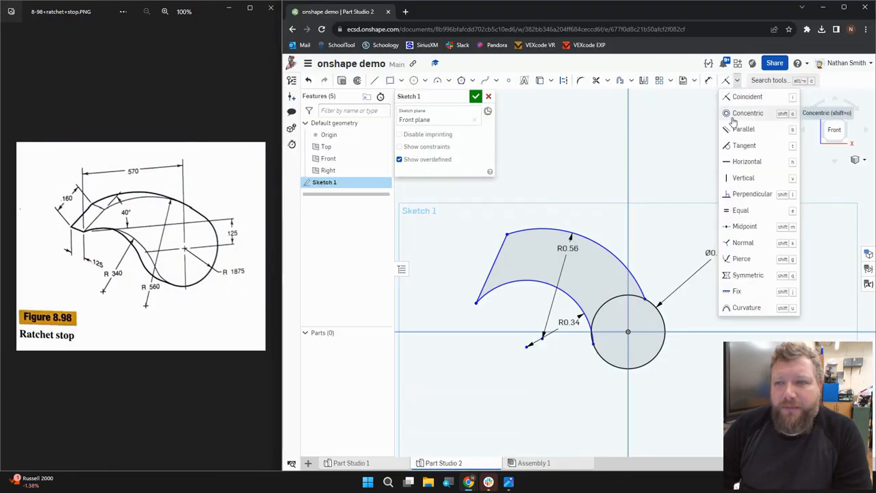
{"action": "left_click", "coordinate": [743, 146]}
{"action": "left_click", "coordinate": [611, 251]}
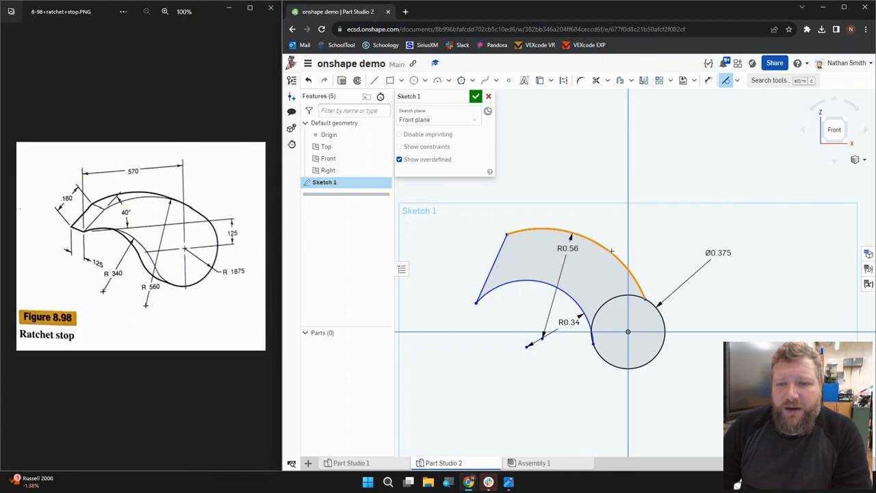
{"action": "left_click", "coordinate": [663, 325]}
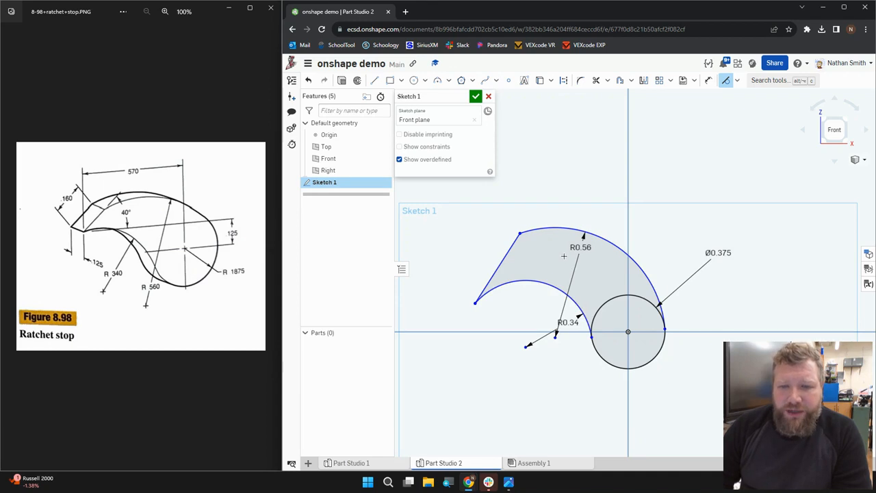
{"action": "right_click", "coordinate": [563, 256]}
{"action": "left_click", "coordinate": [596, 263]}
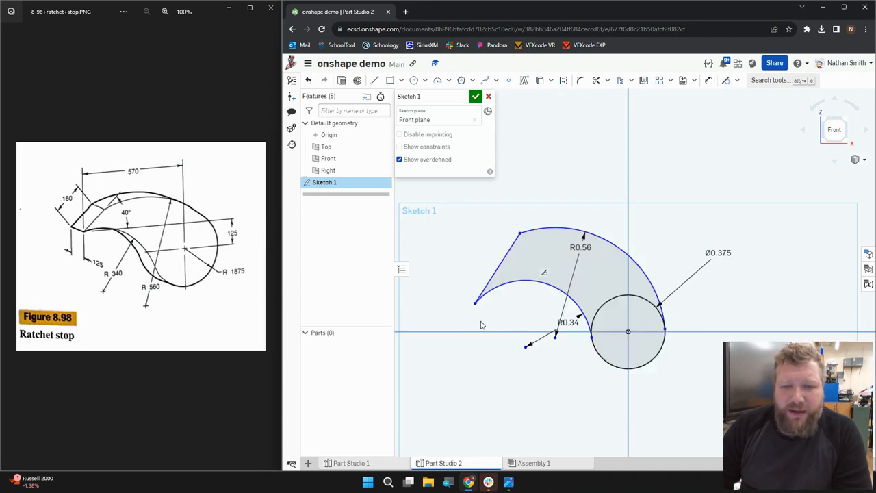
{"action": "left_click_drag", "start_coordinate": [555, 337], "coordinate": [553, 358]}
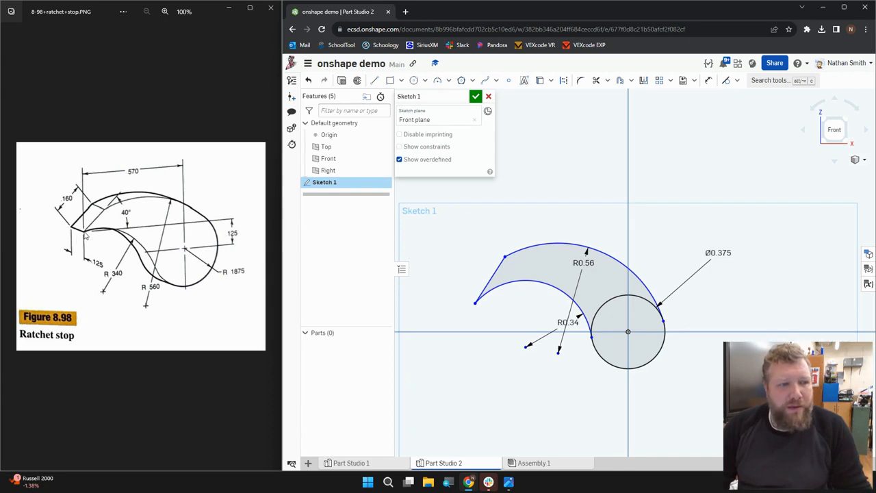
Step: Dimension the horizontal distance from the profile's lower-left corner to the circle's centre as 0.57 in
{"action": "key", "text": "d"}
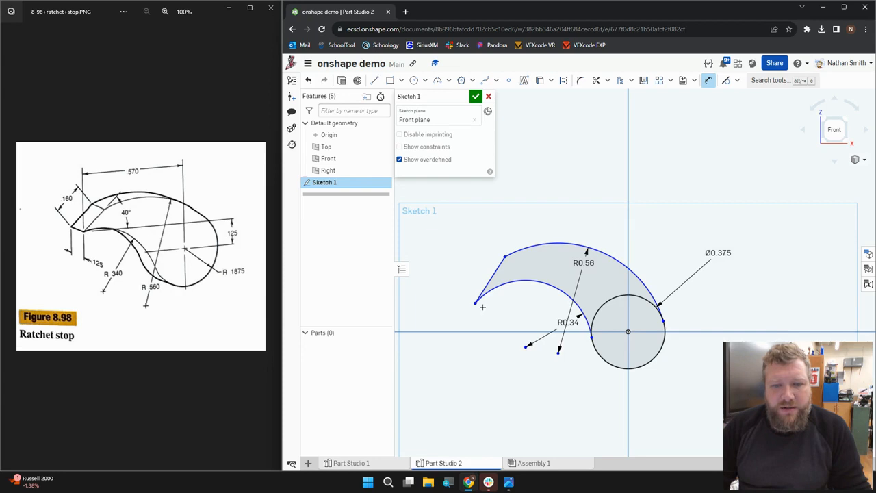
{"action": "left_click", "coordinate": [475, 303]}
{"action": "left_click", "coordinate": [498, 218]}
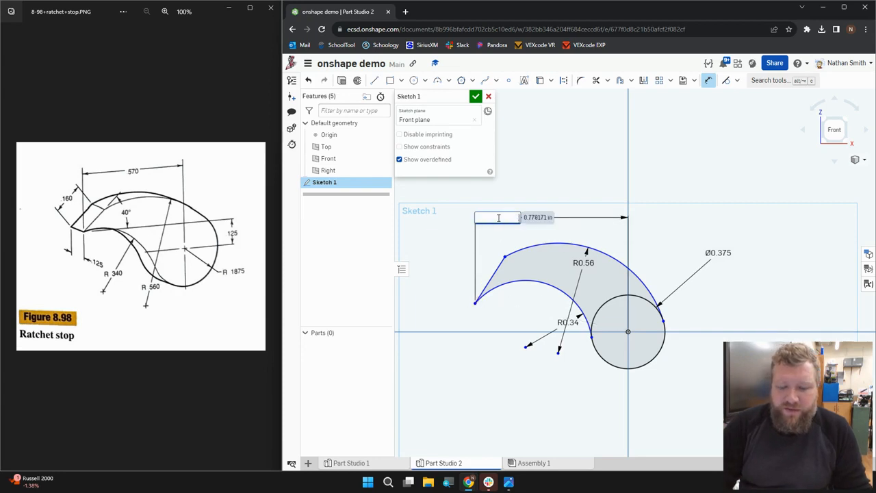
{"action": "type", "text": ".57"}
{"action": "key", "text": "Return"}
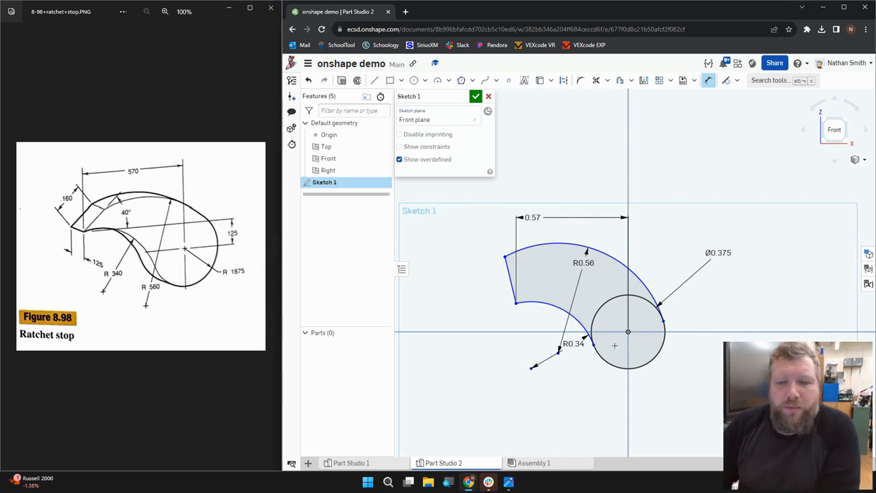
Step: Dimension the vertical distance from the profile's lower-left corner to the circle's centre as 0.125 in
{"action": "left_click", "coordinate": [517, 303]}
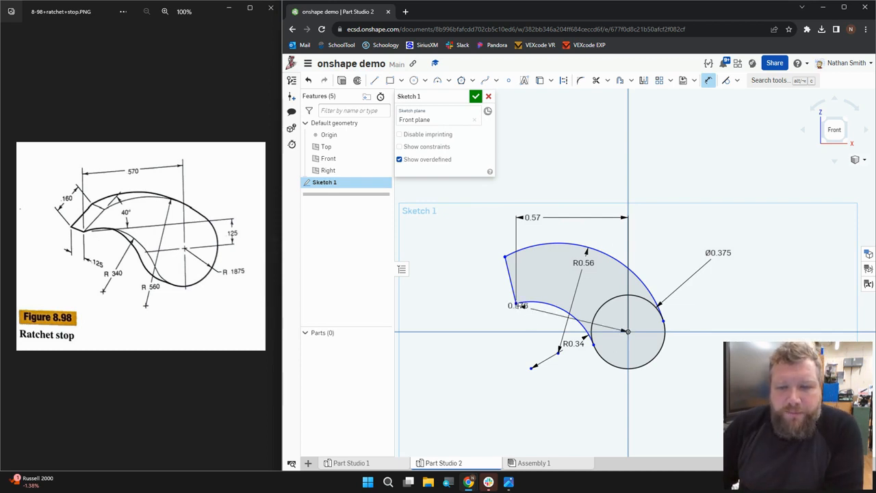
{"action": "left_click", "coordinate": [490, 314]}
{"action": "type", "text": ".125"}
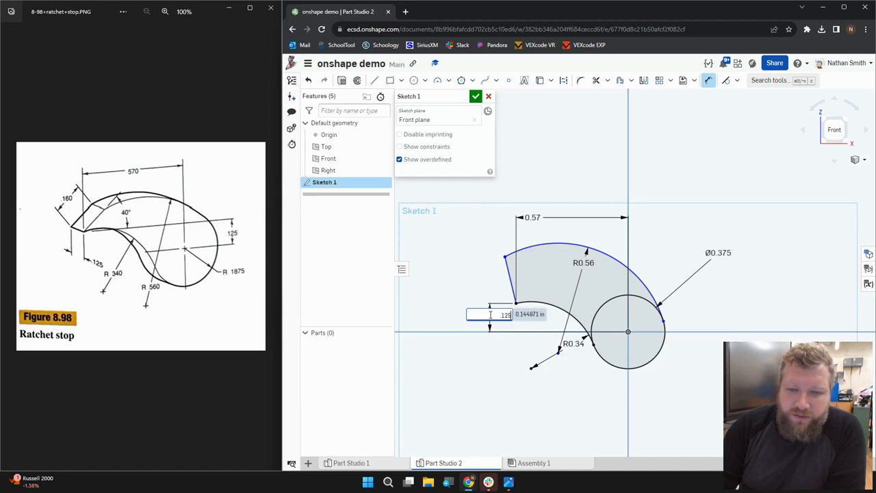
{"action": "key", "text": "Return"}
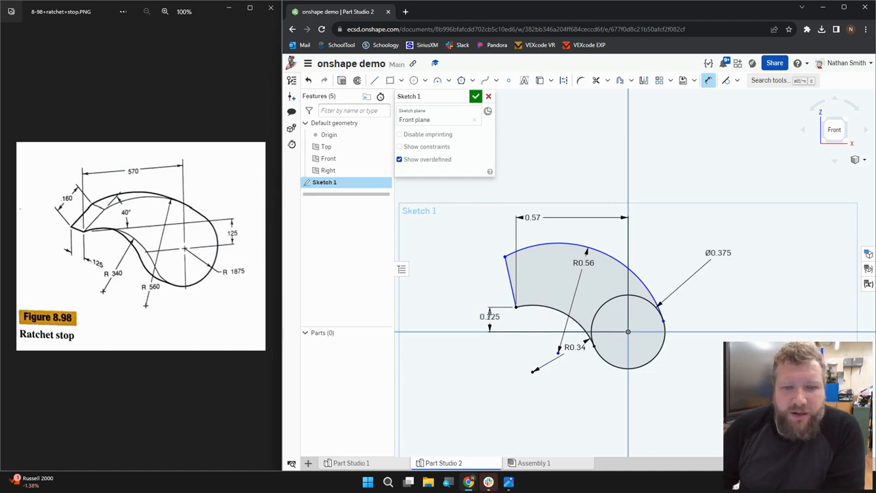
{"action": "right_click", "coordinate": [461, 279]}
{"action": "left_click", "coordinate": [483, 287]}
Step: Reposition the R0.56 arc's left endpoint up and inward of the profile's lower-left corner, and dimension the slanted end line's length as 0.16 in
{"action": "mouse_move", "coordinate": [505, 261]}
{"action": "left_mouse_down"}
{"action": "mouse_move", "coordinate": [557, 260]}
{"action": "mouse_move", "coordinate": [572, 275]}
{"action": "mouse_move", "coordinate": [565, 271]}
{"action": "left_mouse_up"}
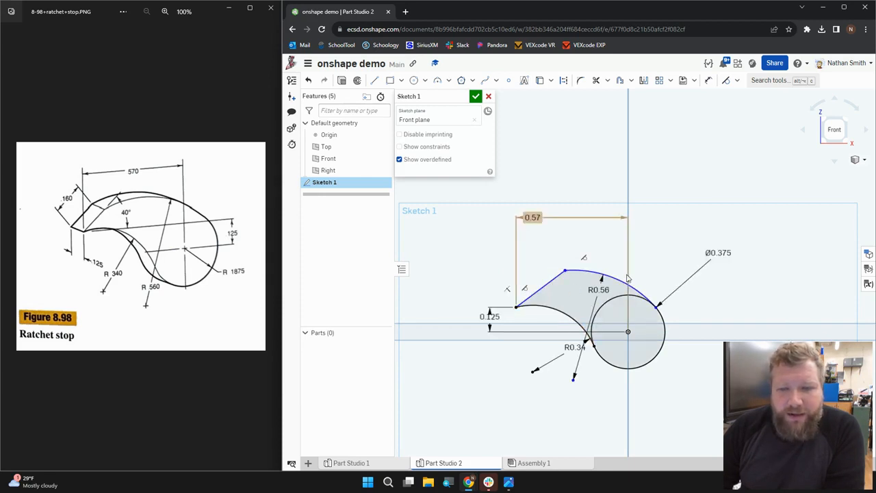
{"action": "scroll", "coordinate": [622, 282], "scroll_direction": "up", "scroll_amount": 3}
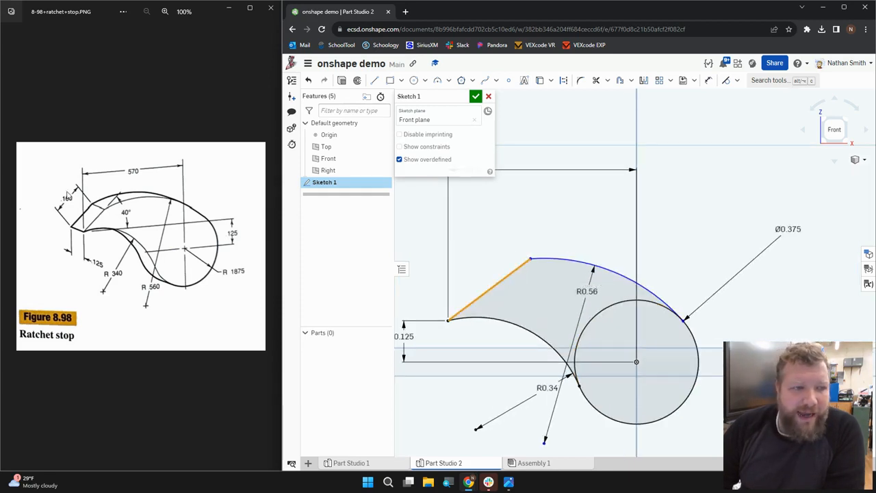
{"action": "key", "text": "d"}
{"action": "left_click", "coordinate": [487, 290]}
{"action": "left_click", "coordinate": [493, 267]}
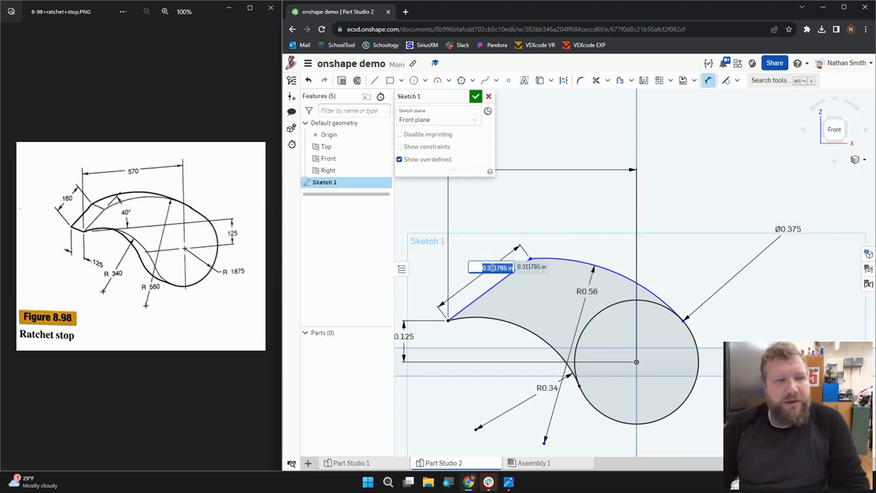
{"action": "key", "text": "BackSpace"}
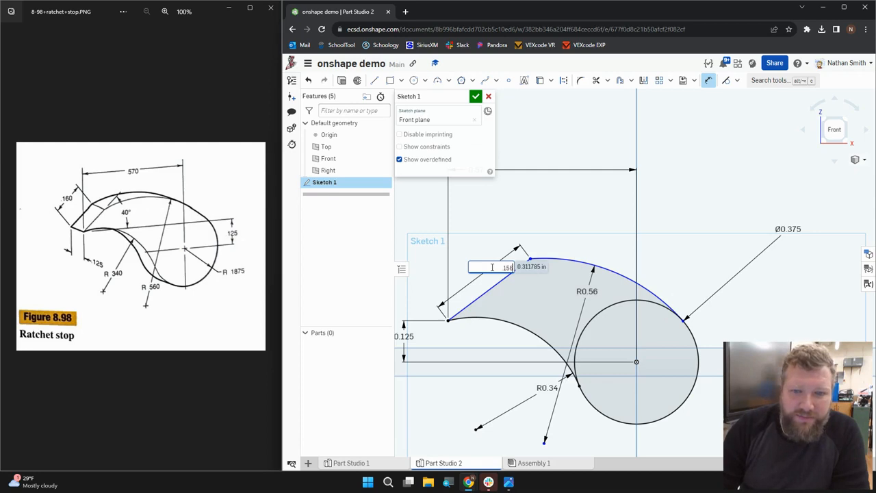
{"action": "key", "text": "Return"}
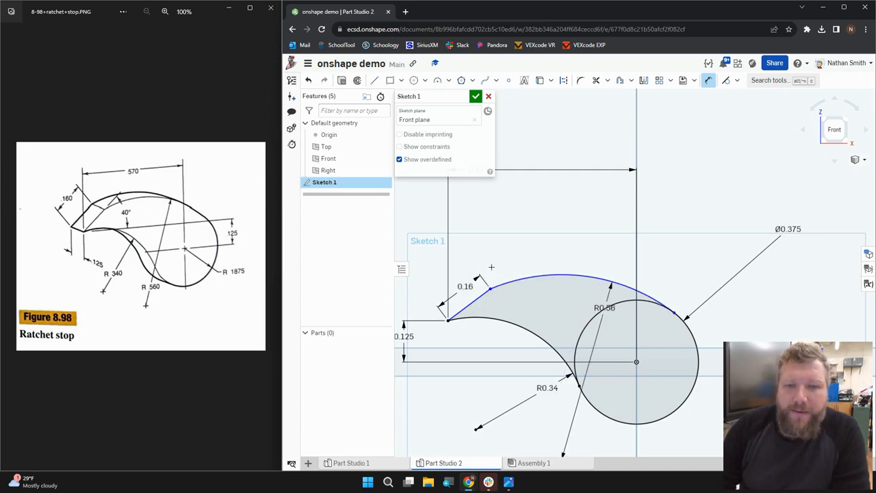
{"action": "right_click", "coordinate": [531, 255]}
{"action": "left_click", "coordinate": [541, 261]}
{"action": "mouse_move", "coordinate": [491, 289]}
{"action": "left_mouse_down"}
{"action": "mouse_move", "coordinate": [463, 272]}
{"action": "mouse_move", "coordinate": [515, 292]}
{"action": "mouse_move", "coordinate": [495, 275]}
{"action": "left_mouse_up"}
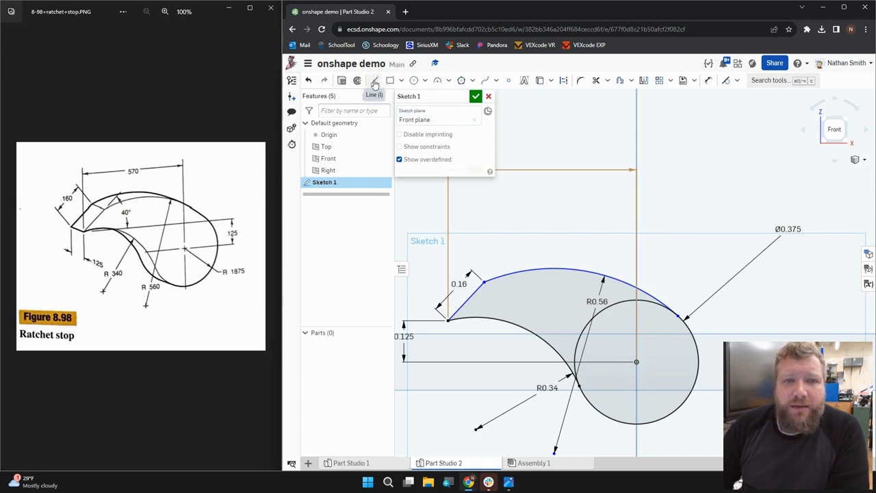
Step: Draw a horizontal construction line about 0.3 in long, running inward from the profile's lower-left corner
{"action": "left_click", "coordinate": [374, 82]}
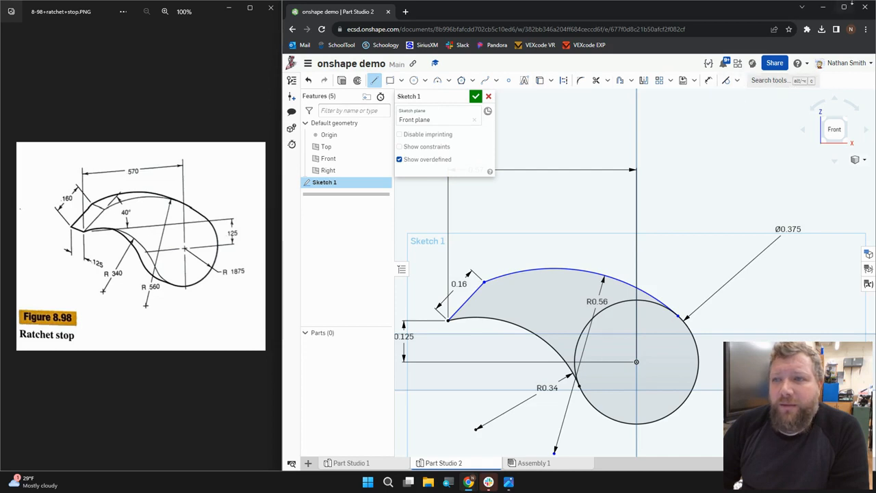
{"action": "left_click", "coordinate": [844, 7]}
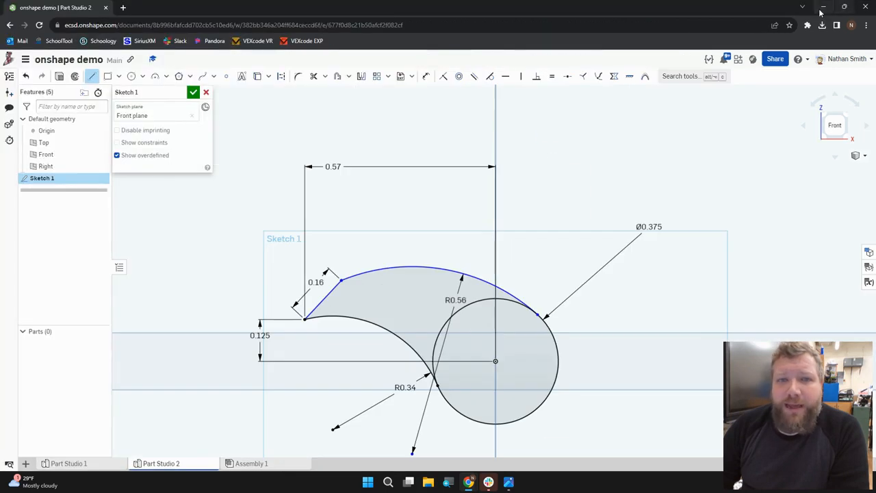
{"action": "left_click", "coordinate": [280, 78]}
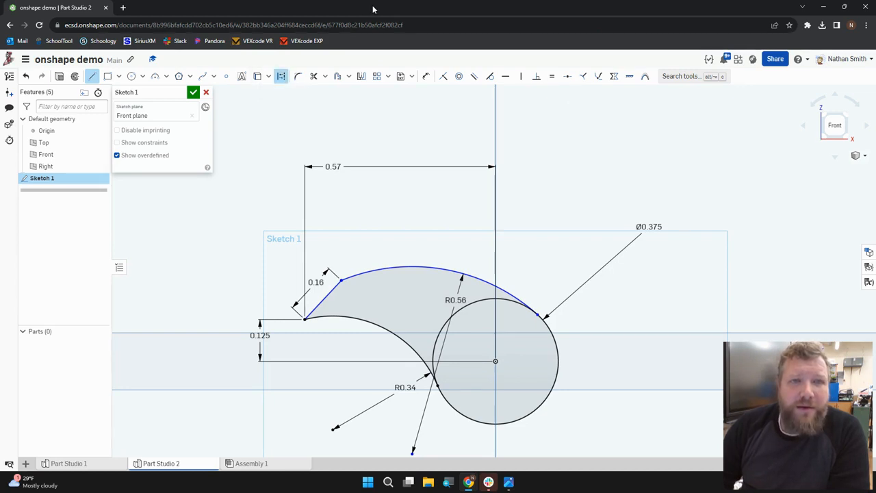
{"action": "left_click_drag", "start_coordinate": [373, 9], "coordinate": [873, 133]}
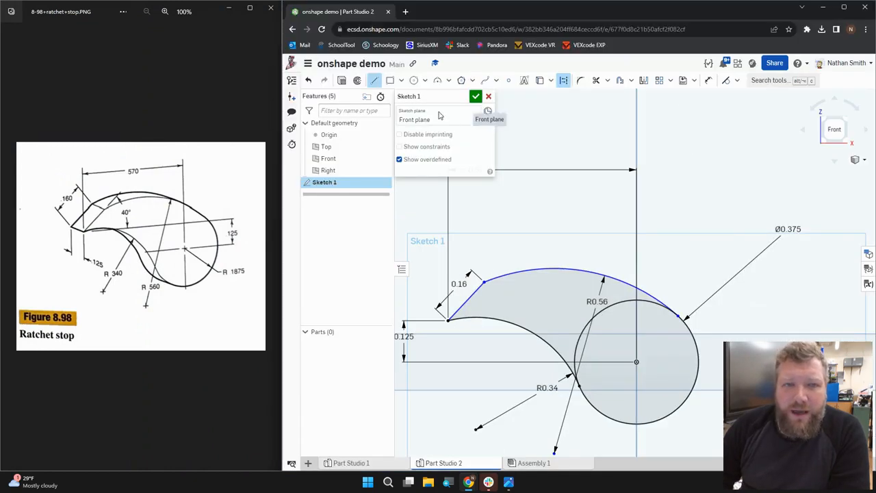
{"action": "left_click", "coordinate": [449, 320]}
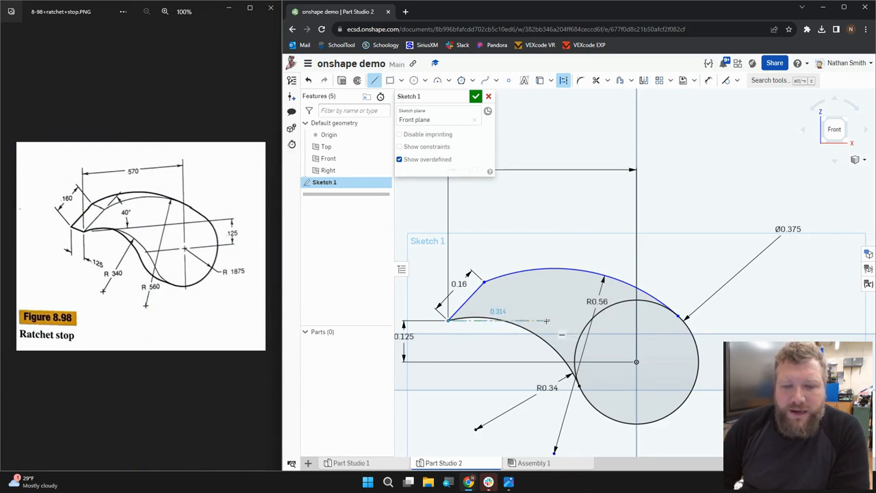
{"action": "left_click", "coordinate": [546, 320]}
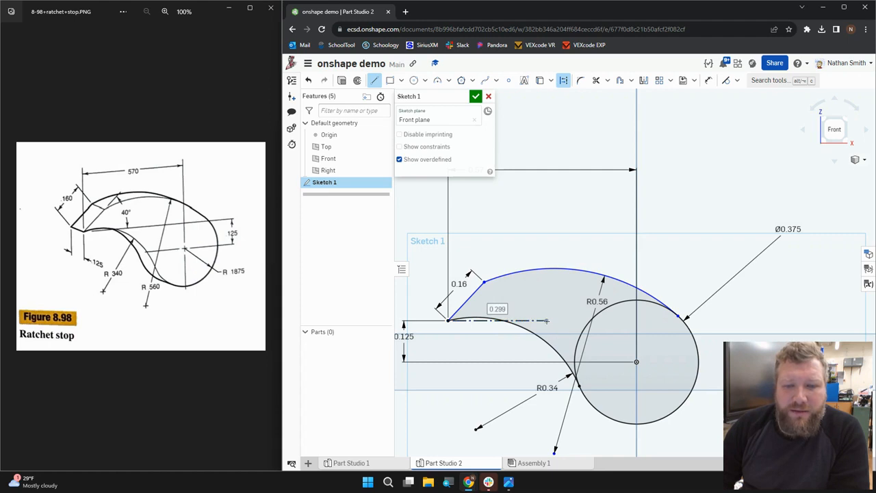
{"action": "right_click", "coordinate": [544, 311]}
{"action": "key", "text": "Escape"}
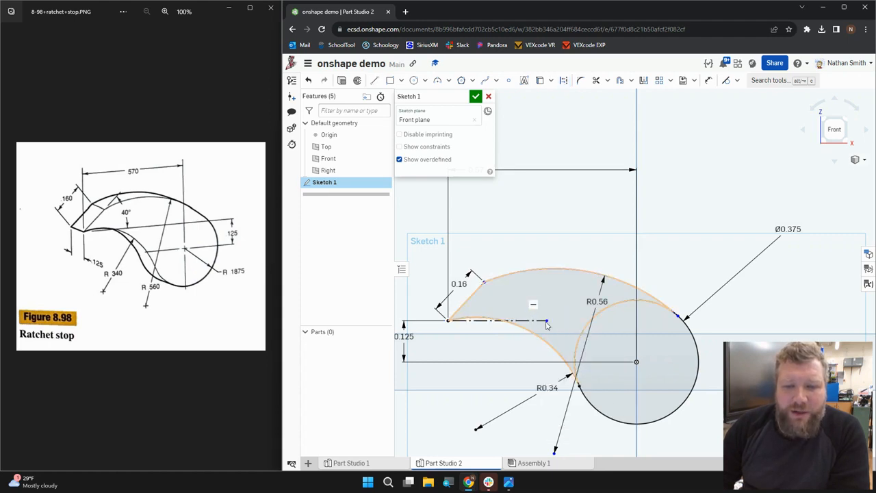
{"action": "mouse_move", "coordinate": [547, 321]}
{"action": "left_mouse_down"}
{"action": "mouse_move", "coordinate": [332, 312]}
{"action": "mouse_move", "coordinate": [747, 322]}
{"action": "left_mouse_up"}
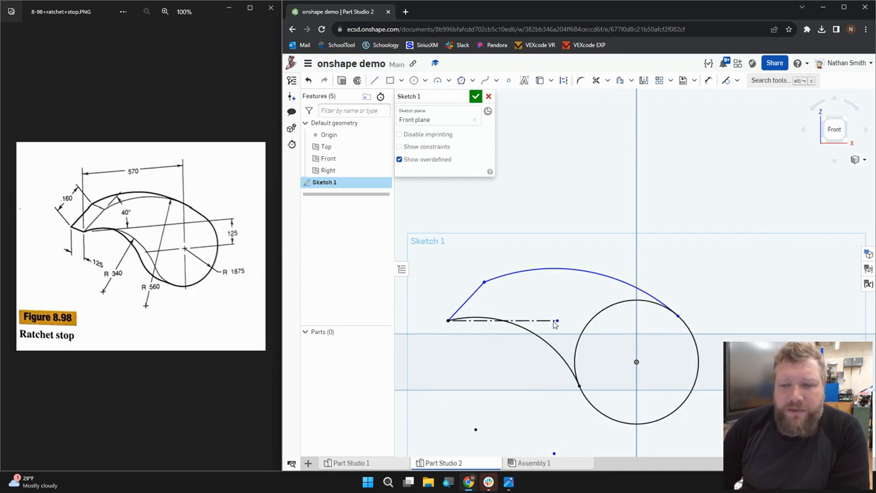
{"action": "left_click_drag", "start_coordinate": [555, 324], "coordinate": [554, 321]}
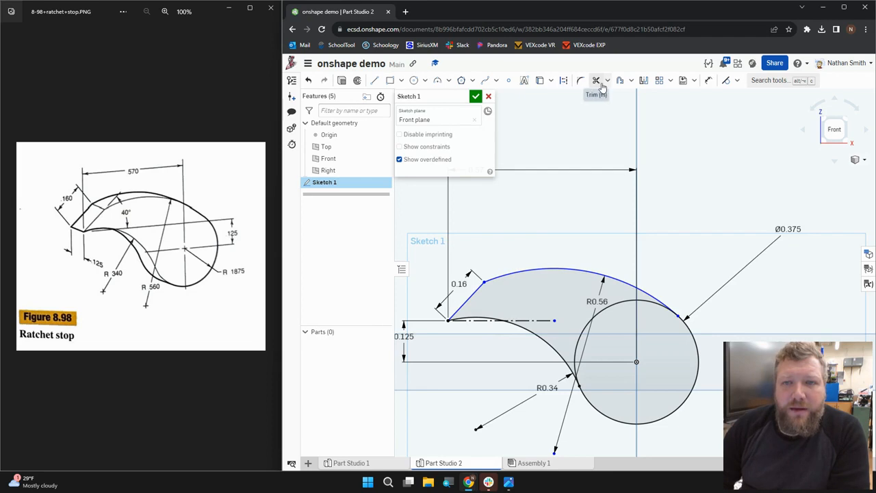
Step: Dimension the angle between the slanted end line and the horizontal construction line as 40°, and finish the sketch
{"action": "left_click", "coordinate": [708, 80]}
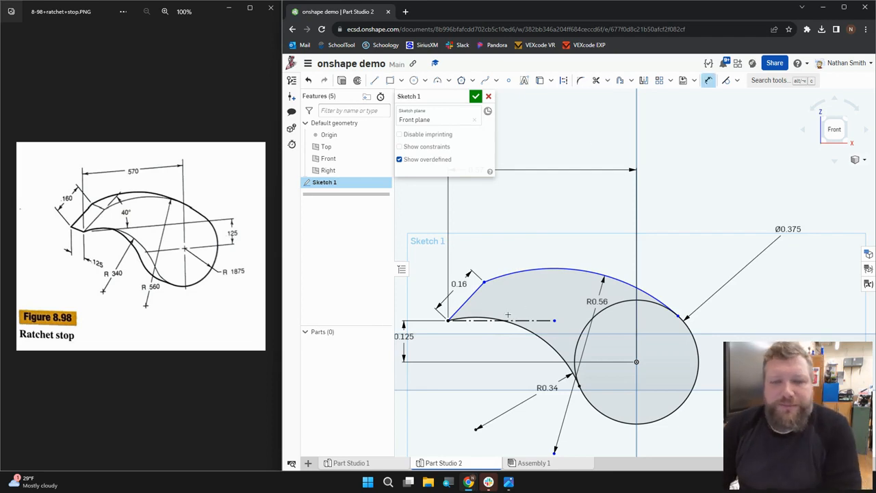
{"action": "left_click", "coordinate": [478, 320]}
{"action": "left_click", "coordinate": [486, 307]}
{"action": "type", "text": "40"}
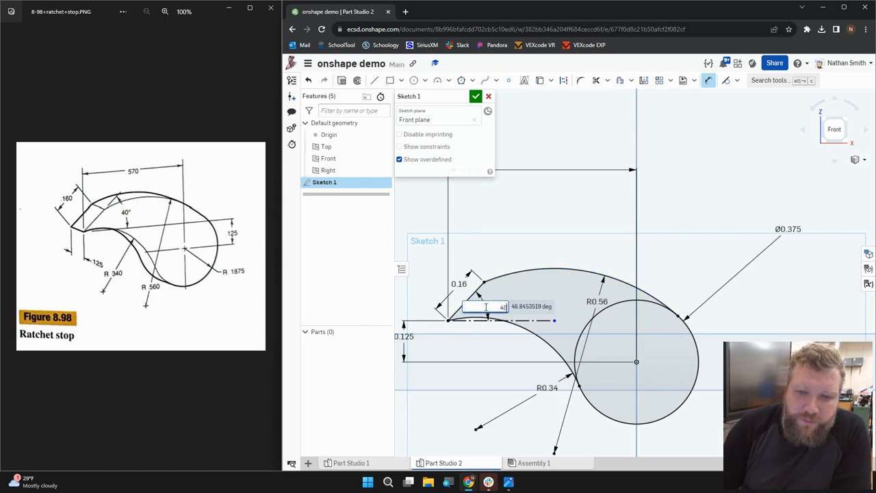
{"action": "key", "text": "Return"}
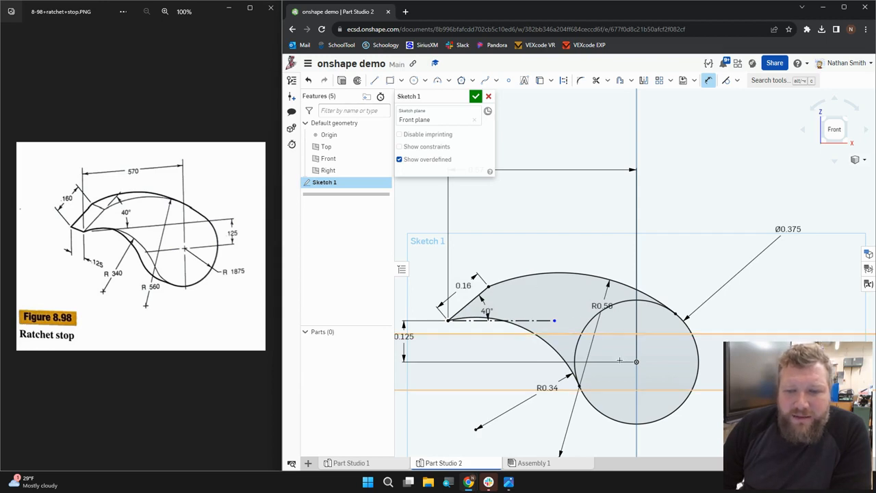
{"action": "left_click", "coordinate": [475, 97]}
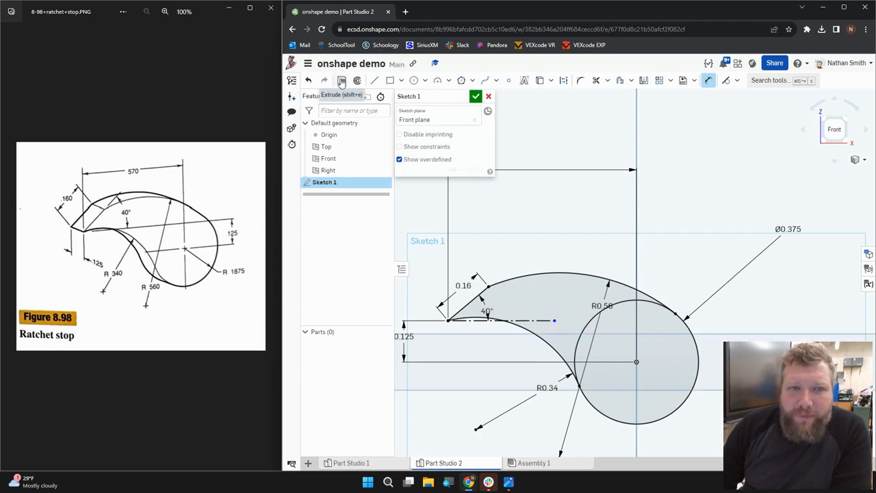
Step: Extrude the entire sketch profile as a new blind solid with the figure's 0.125 in thickness
{"action": "left_click", "coordinate": [382, 80]}
{"action": "right_click_drag", "start_coordinate": [619, 253], "coordinate": [633, 261]}
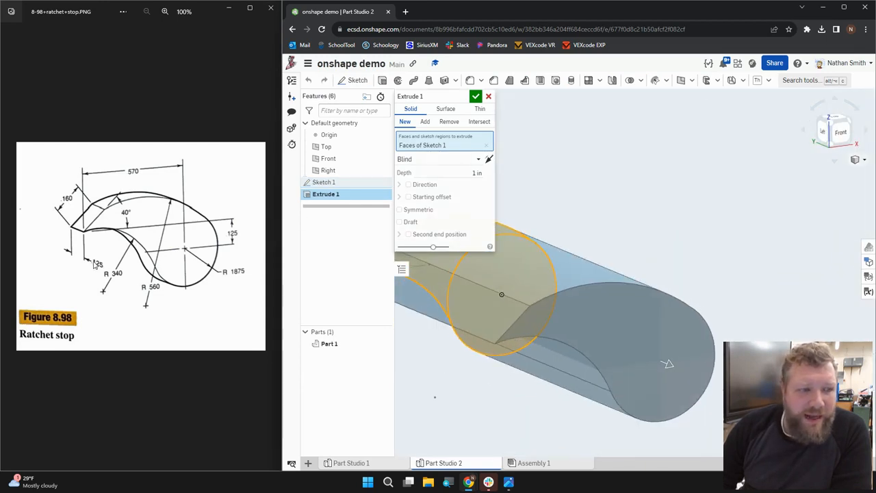
{"action": "left_click", "coordinate": [428, 173]}
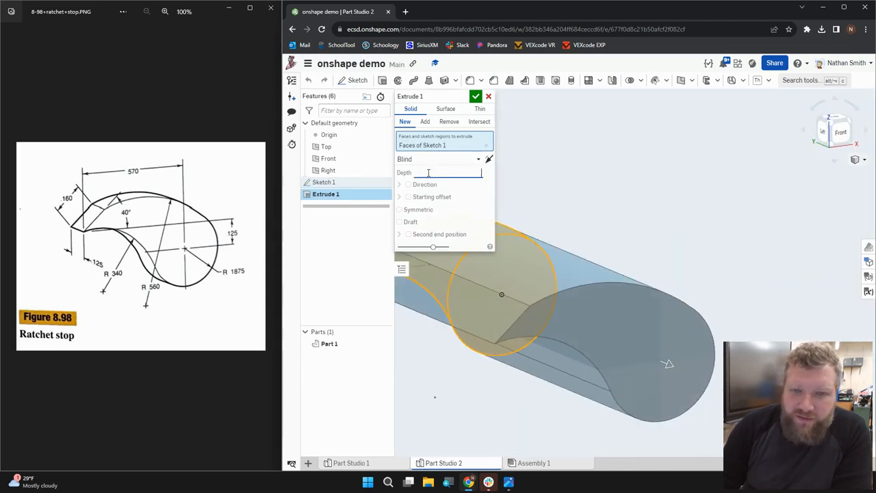
{"action": "left_click", "coordinate": [475, 96]}
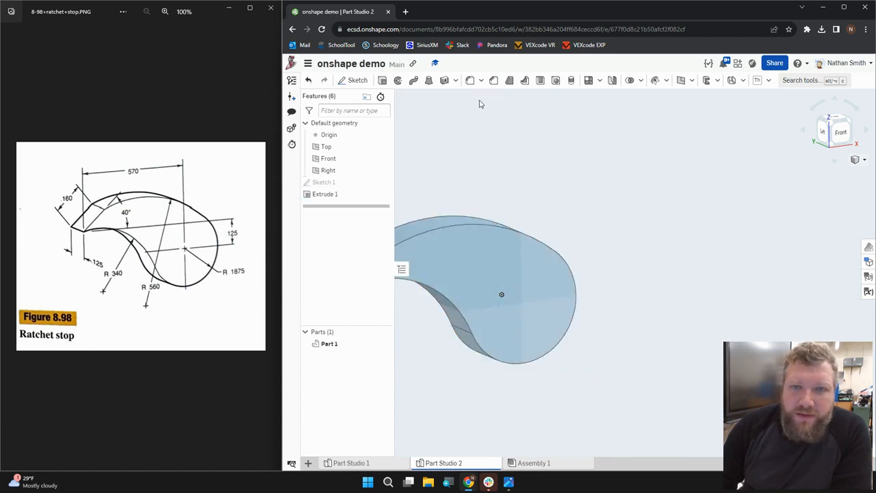
Step: Examine the extruded ratchet stop from several angles and from the front, comparing its outline with the figure
{"action": "right_click_drag", "start_coordinate": [633, 303], "coordinate": [669, 279]}
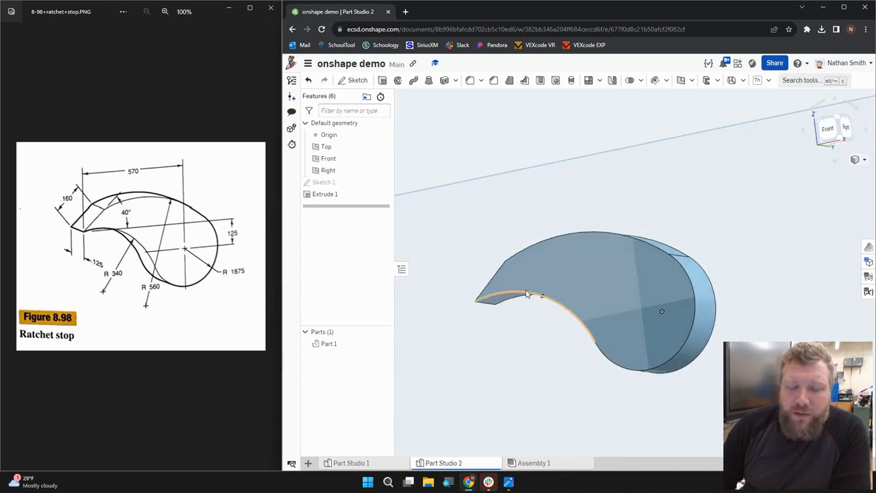
{"action": "right_click_drag", "start_coordinate": [527, 293], "coordinate": [615, 345]}
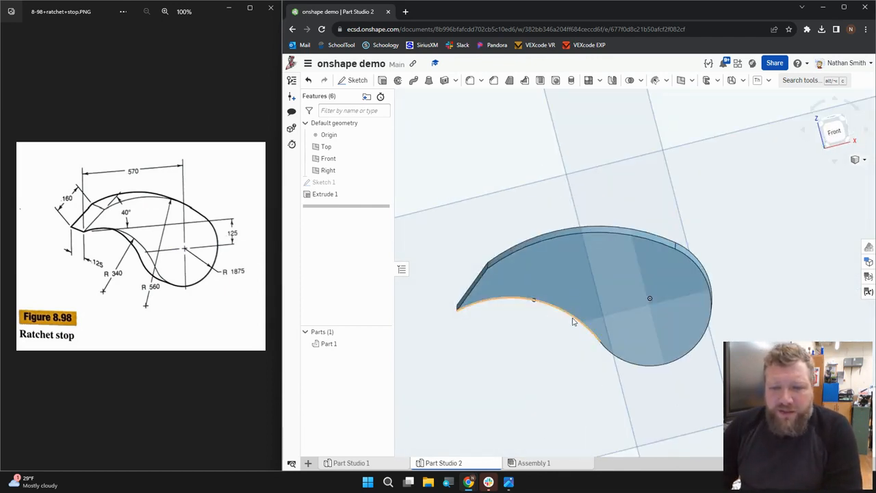
{"action": "right_click_drag", "start_coordinate": [653, 251], "coordinate": [639, 327]}
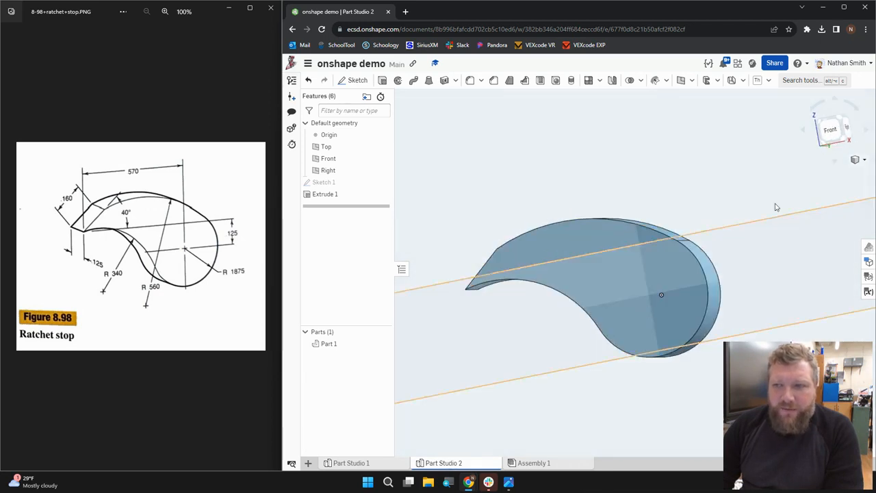
{"action": "left_click", "coordinate": [832, 129]}
{"action": "scroll", "coordinate": [638, 264], "scroll_direction": "up", "scroll_amount": 10}
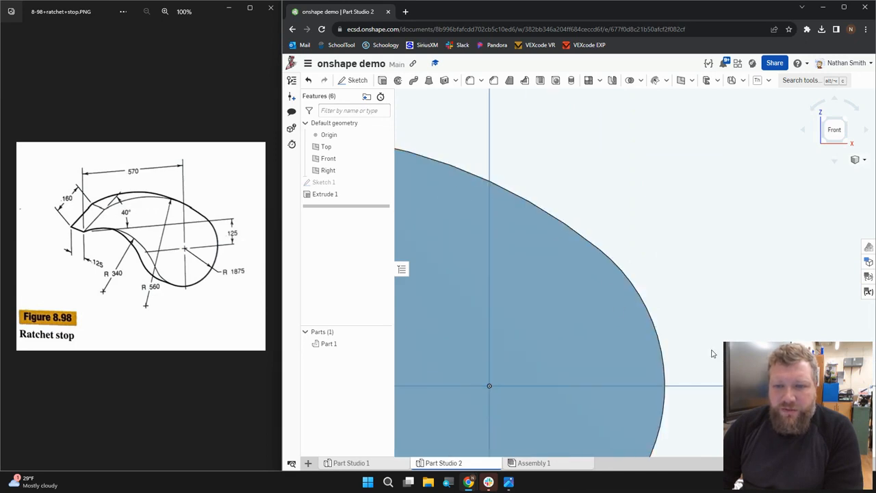
{"action": "scroll", "coordinate": [735, 271], "scroll_direction": "down", "scroll_amount": 8}
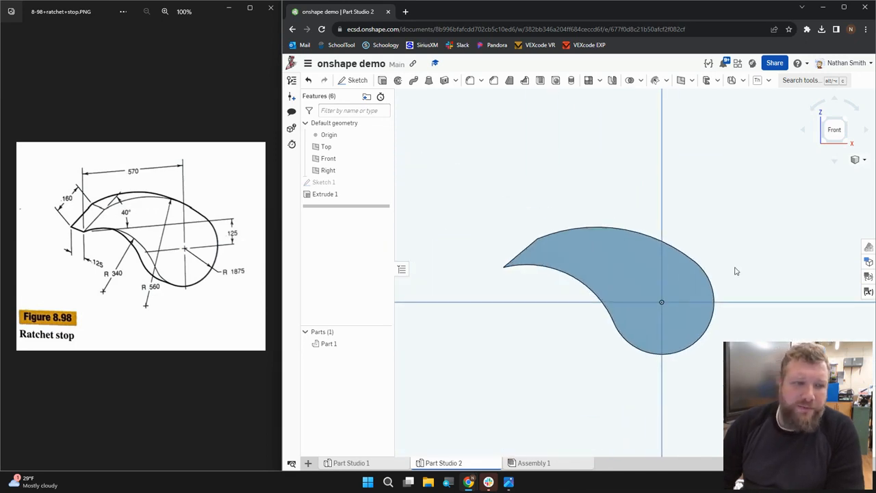